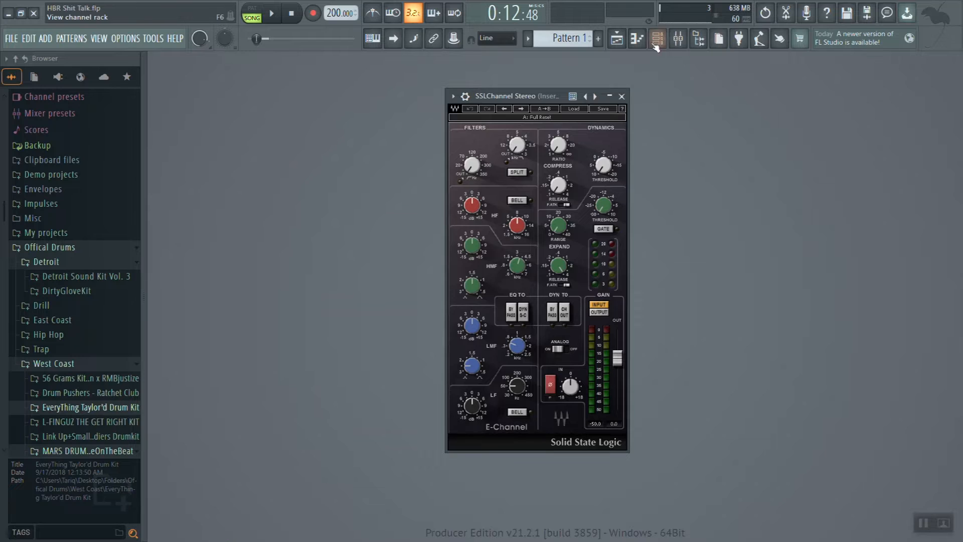
- Open the mixer and play the song with all active tracks to hear the overall mix
left_click(689, 43)
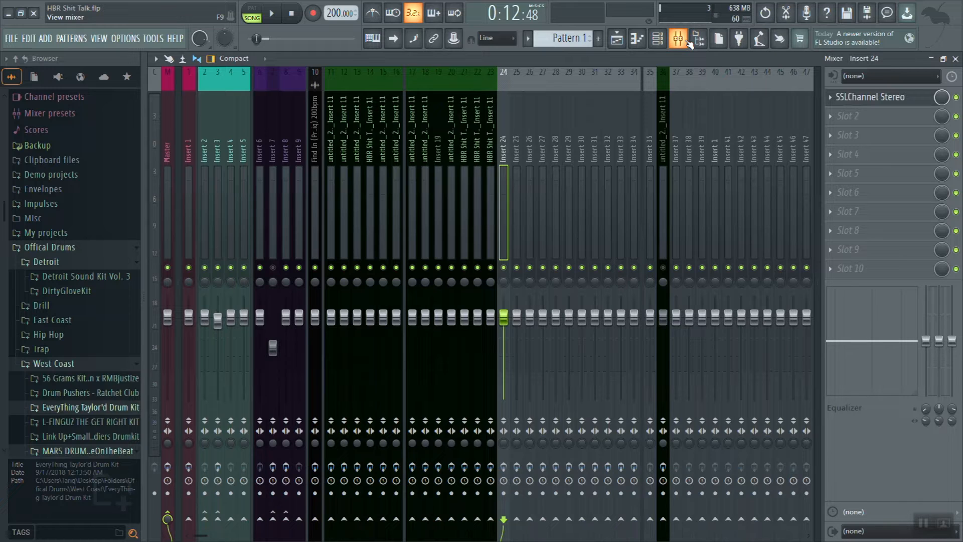
key("space")
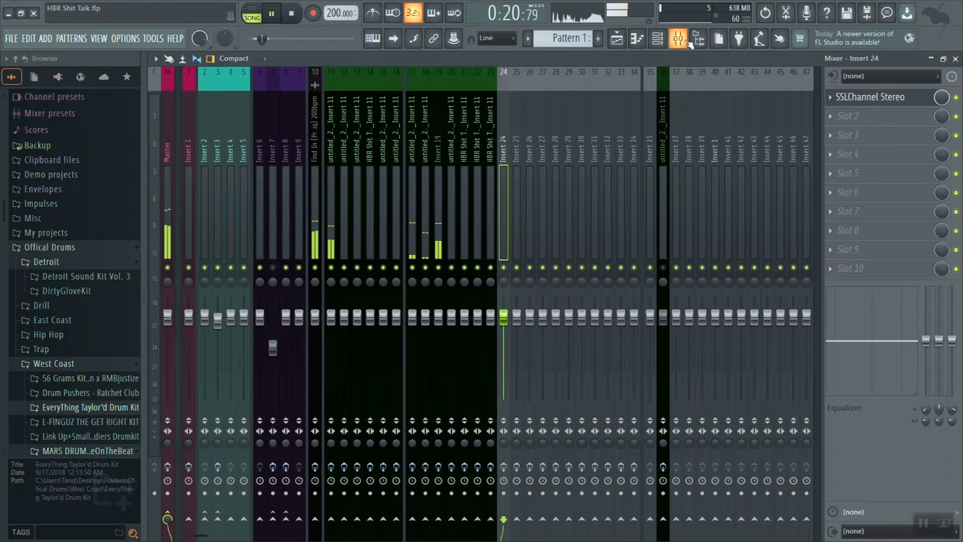
key("space")
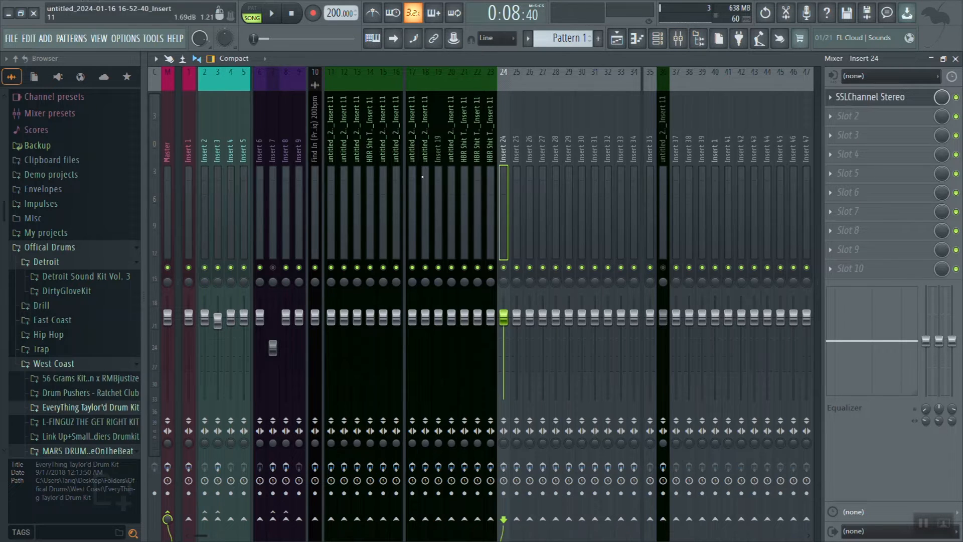
- Solo the Find In beat on mixer track 10 and listen to it alone with the track selected
right_click(316, 268)
key("space")
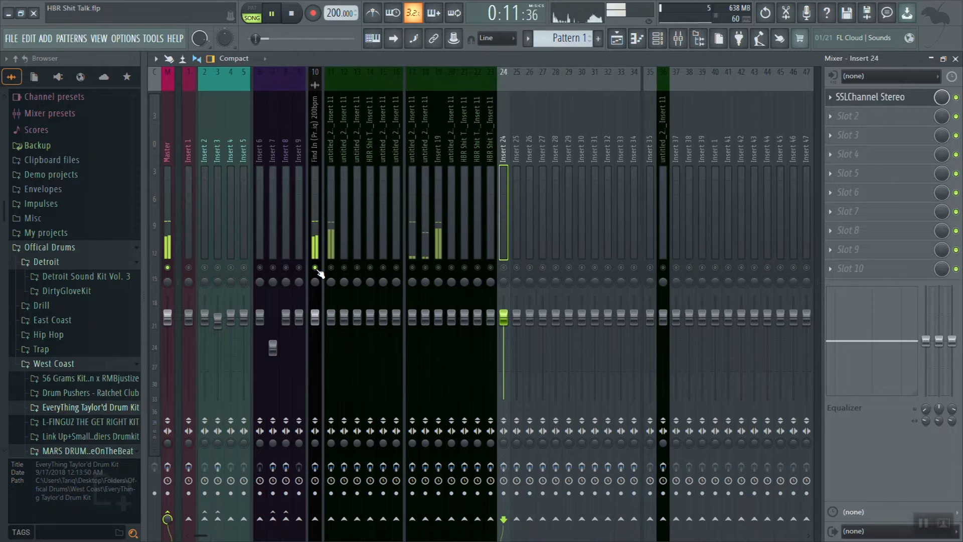
left_click(315, 142)
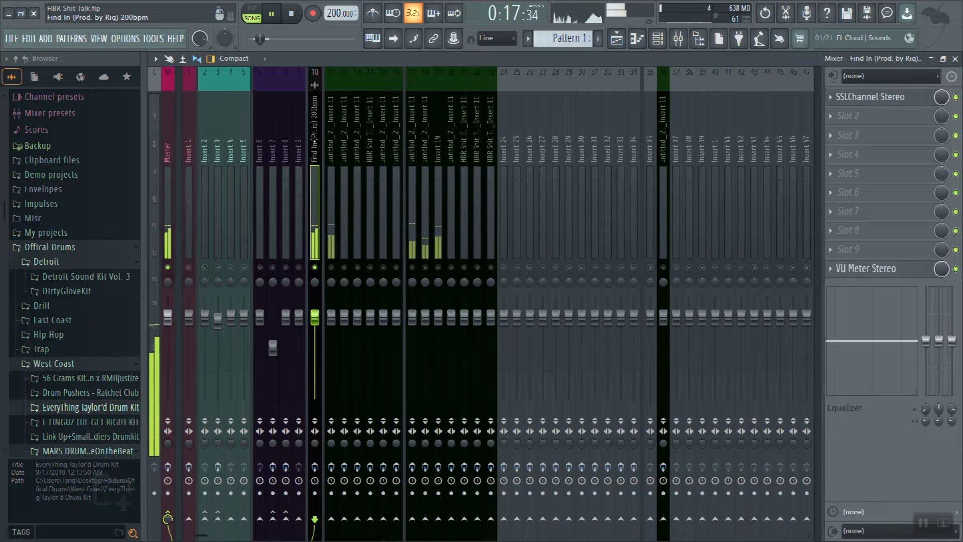
key("space")
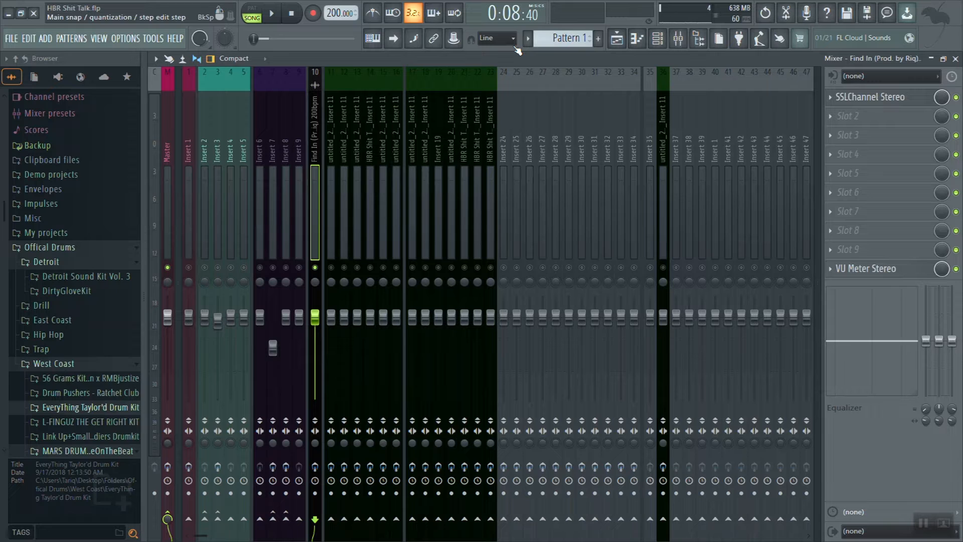
- Enable the effects on mixer tracks 10 and 11 and add track 11 to the solo during playback
left_click(315, 466)
left_click(331, 468)
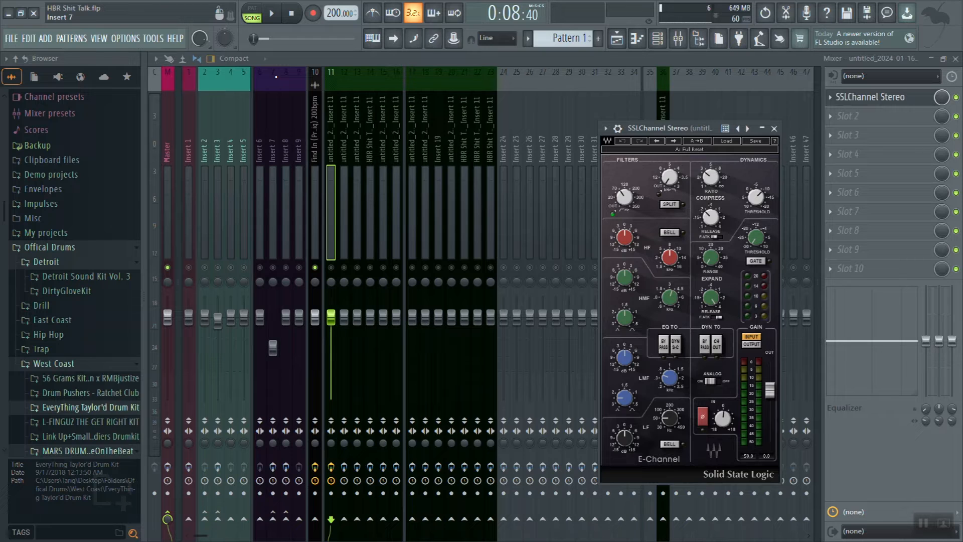
key("space")
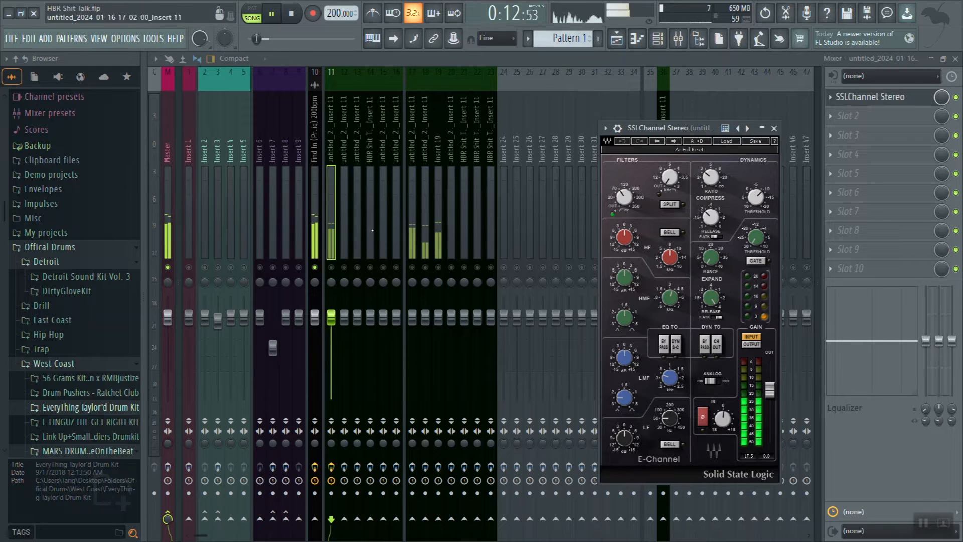
key("Escape")
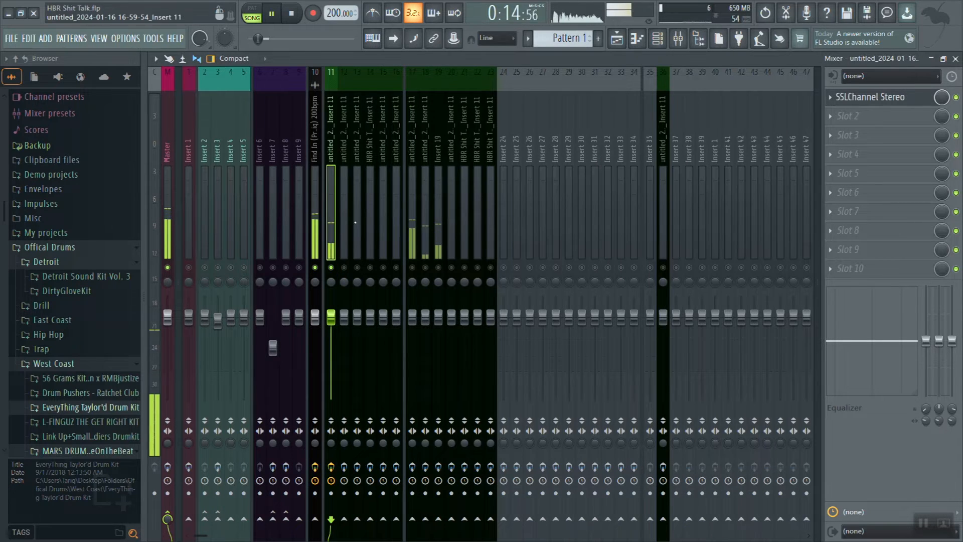
- Lower the output gain of track 11's SSLChannel to -1.9 dB while the song plays
left_click(868, 111)
left_click(871, 103)
left_click(871, 104)
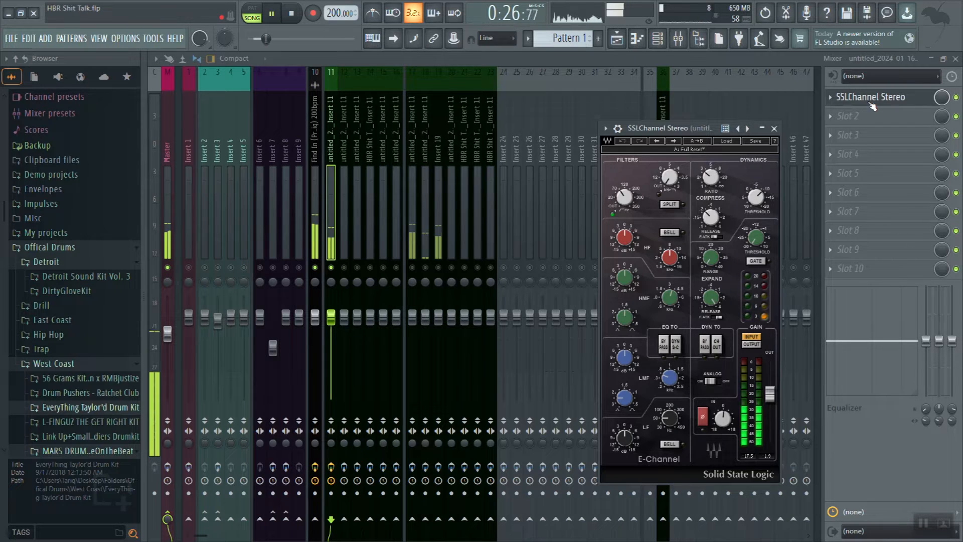
key("space")
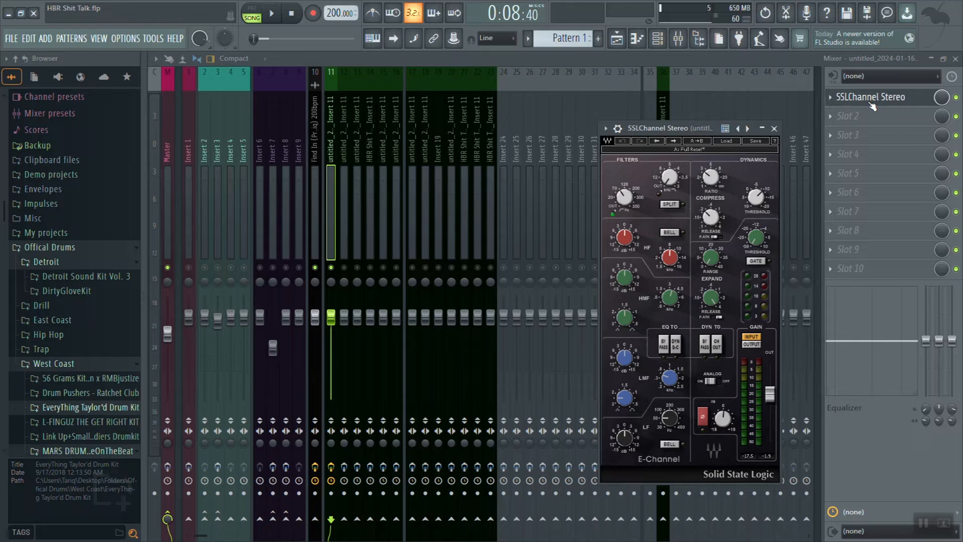
- Add mixer track 17 to the soloed tracks during playback and select it
key("space")
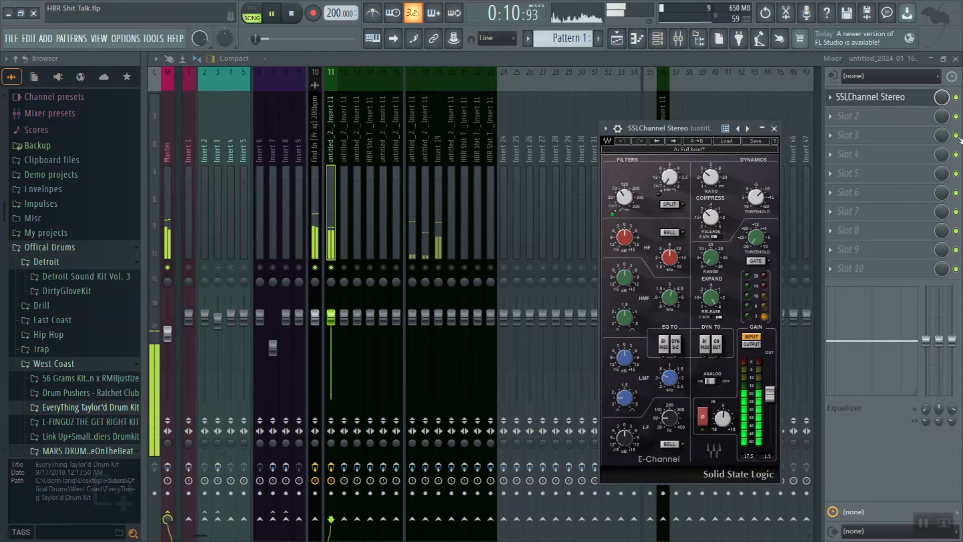
left_click(412, 267)
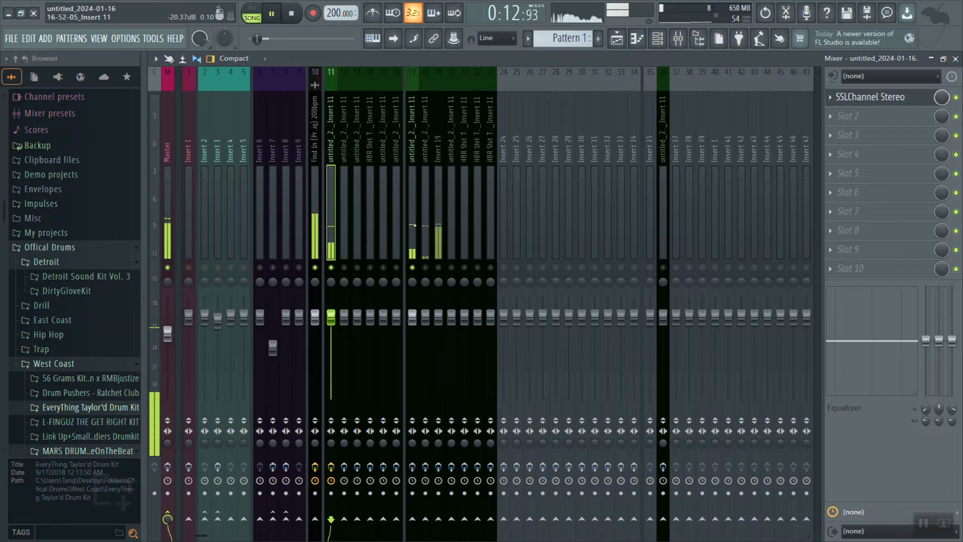
left_click(411, 226)
key("space")
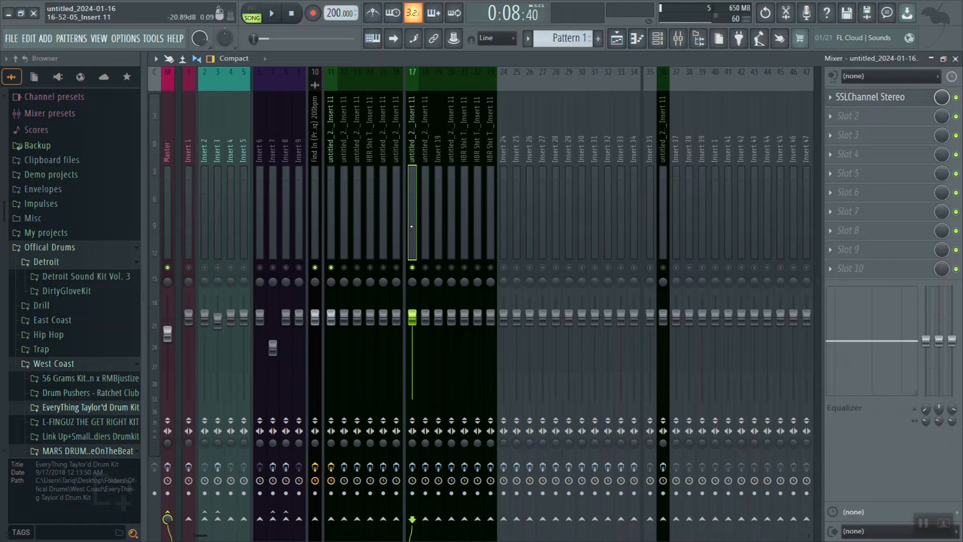
- Pan mixer track 17 to 49% left while listening to the song
key("space")
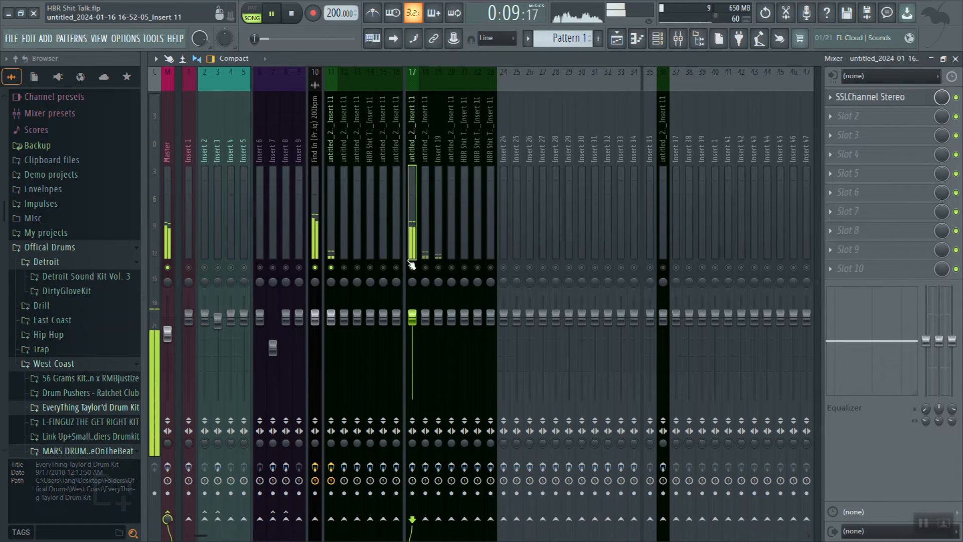
left_click_drag(412, 282, 413, 304)
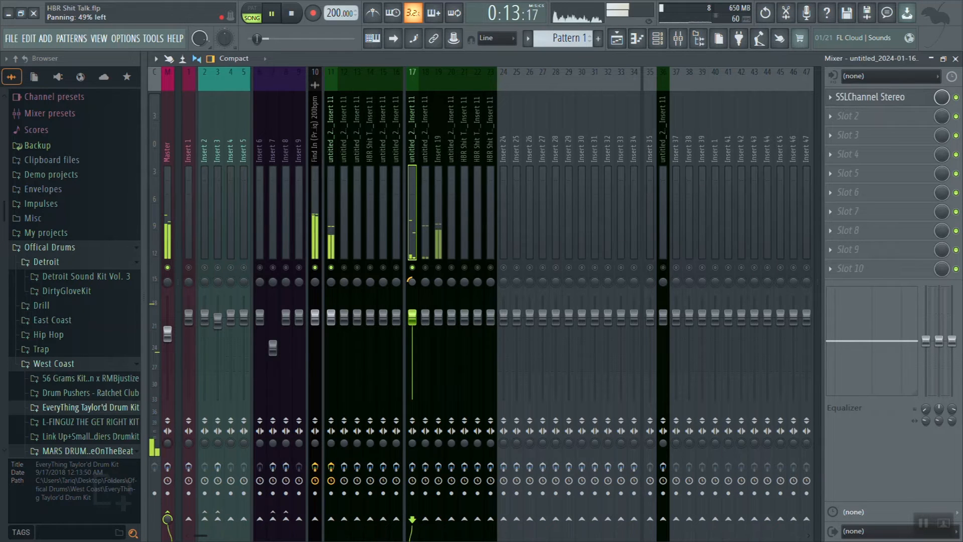
left_click(292, 13)
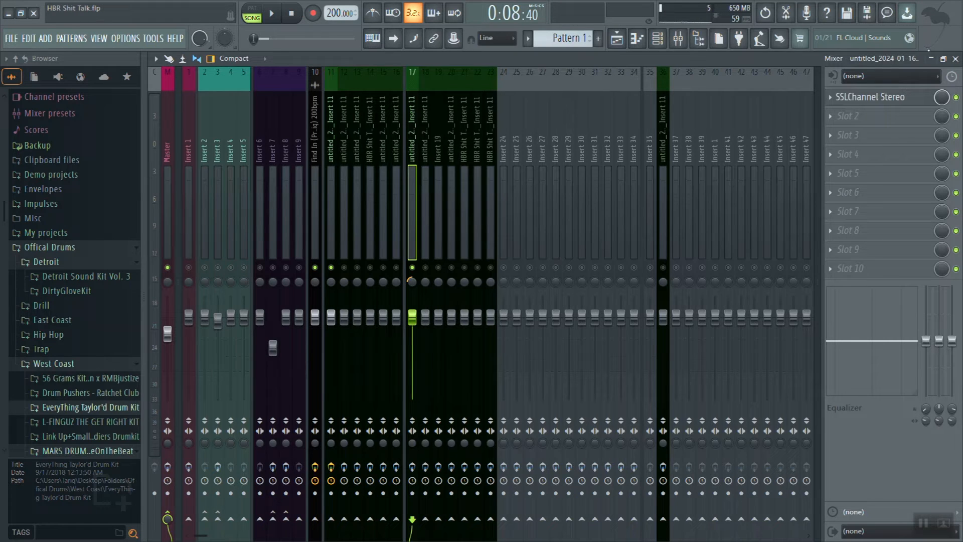
- Enable track 17's effects with its SSLChannel open and add track 18 to the soloed tracks during playback
left_click(895, 97)
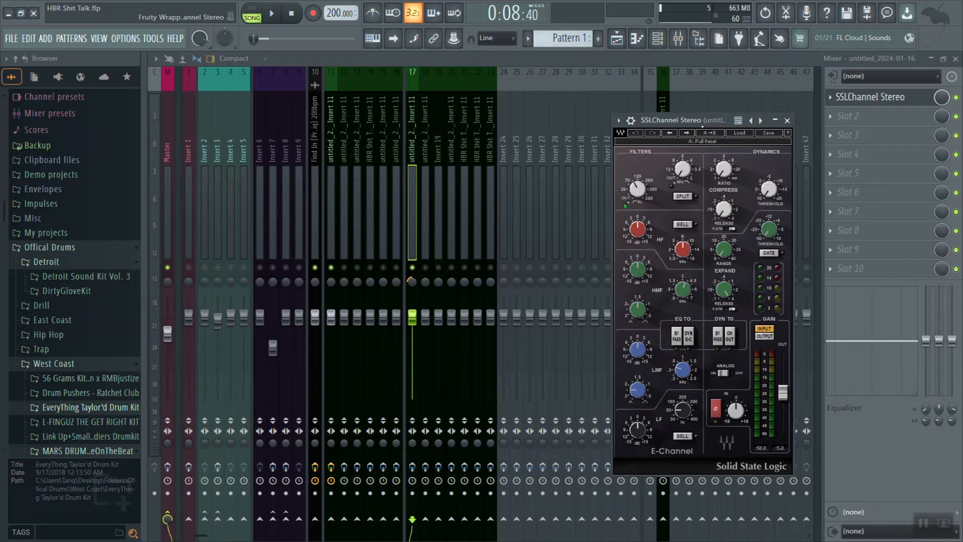
key("space")
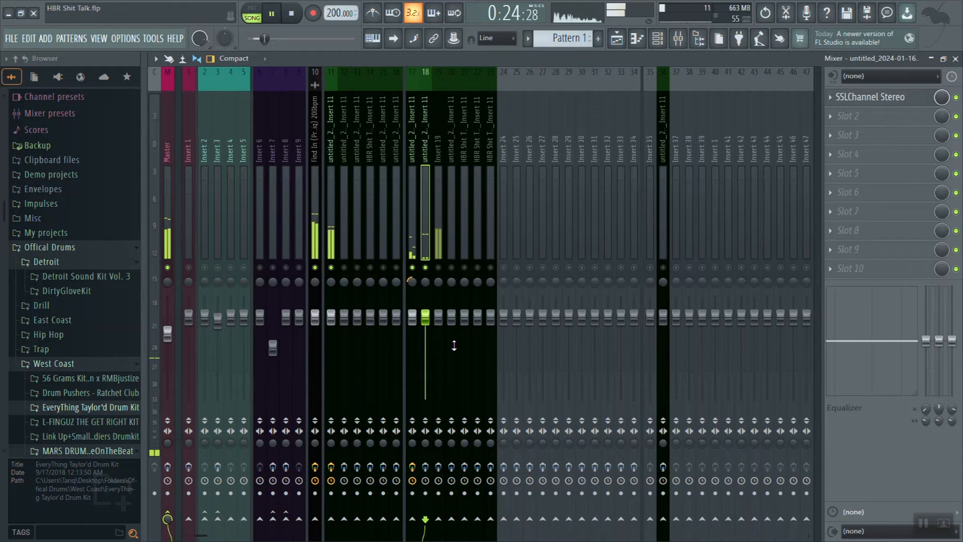
key("space")
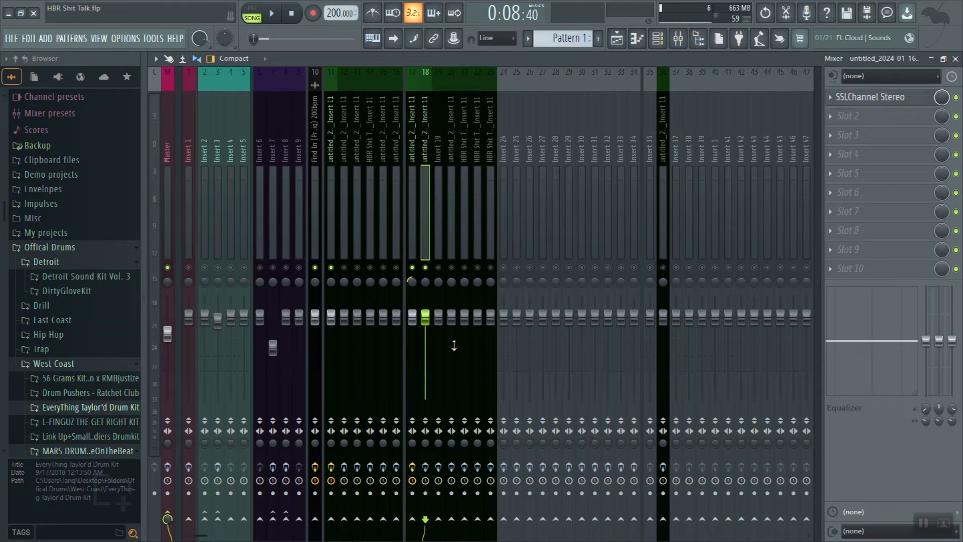
- Replay the soloed tracks and pan mixer track 18 to 30% right
key("space")
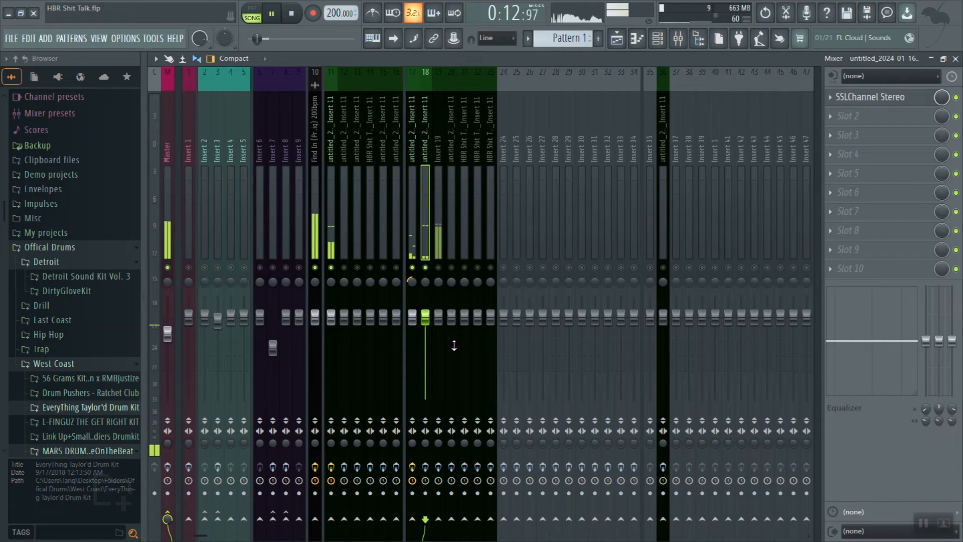
key("space")
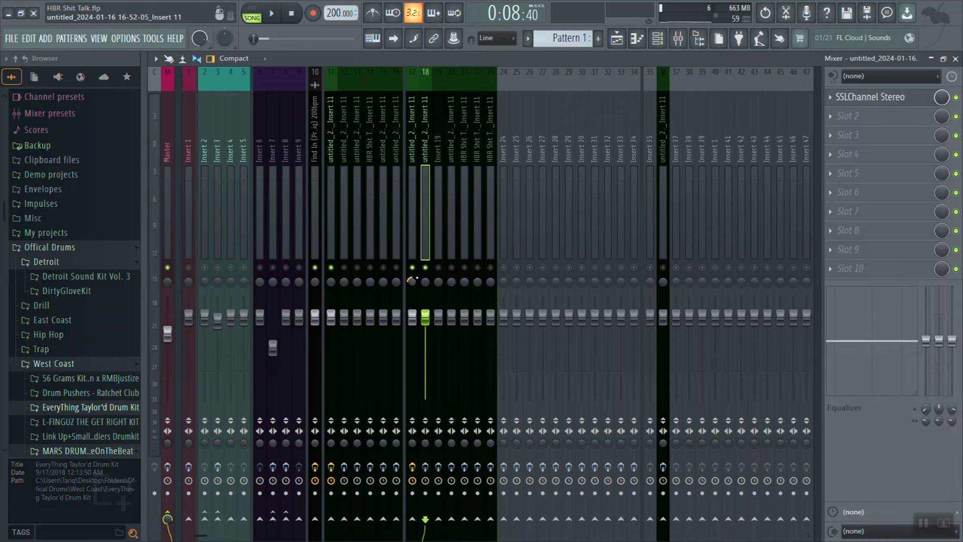
mouse_move(416, 277)
left_mouse_down()
mouse_move(417, 261)
mouse_move(426, 276)
left_mouse_up()
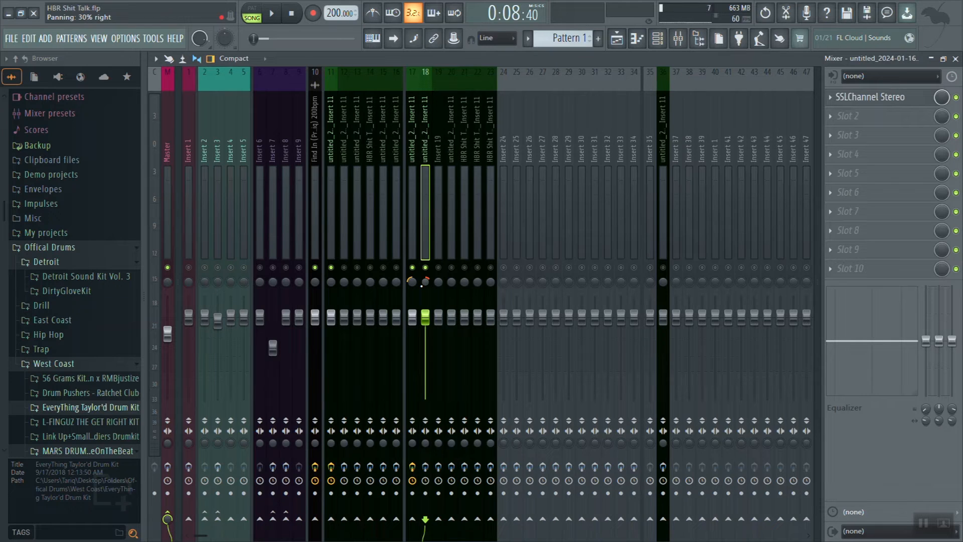
- Enable the effects on track 18 and lower its SSLChannel output gain to -2.7 dB during playback
left_click(425, 467)
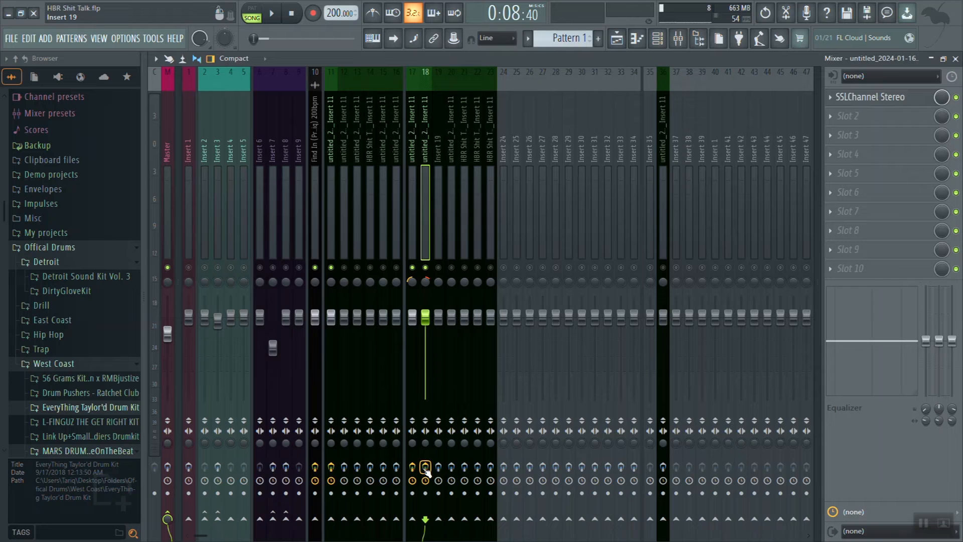
scroll(425, 469, "down", 1)
key("space")
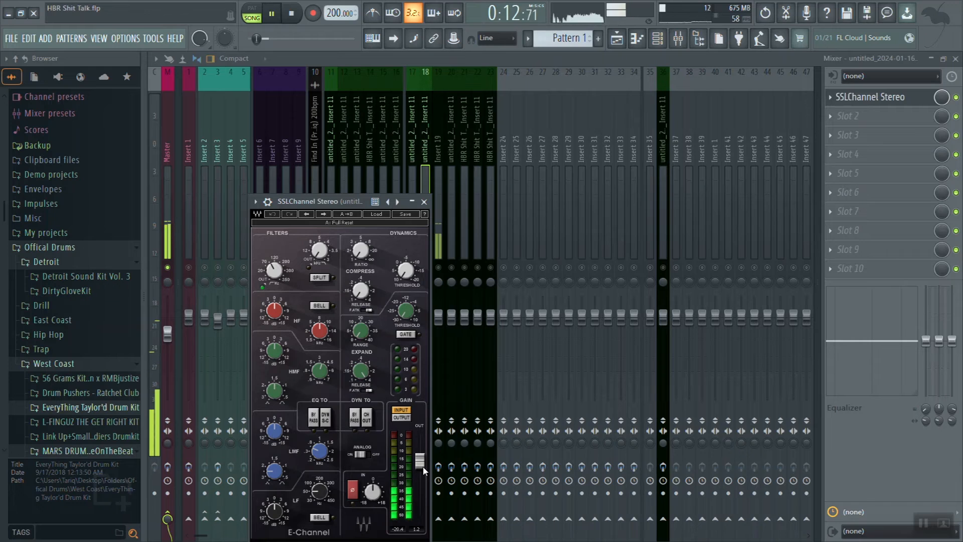
scroll(423, 469, "down", 3)
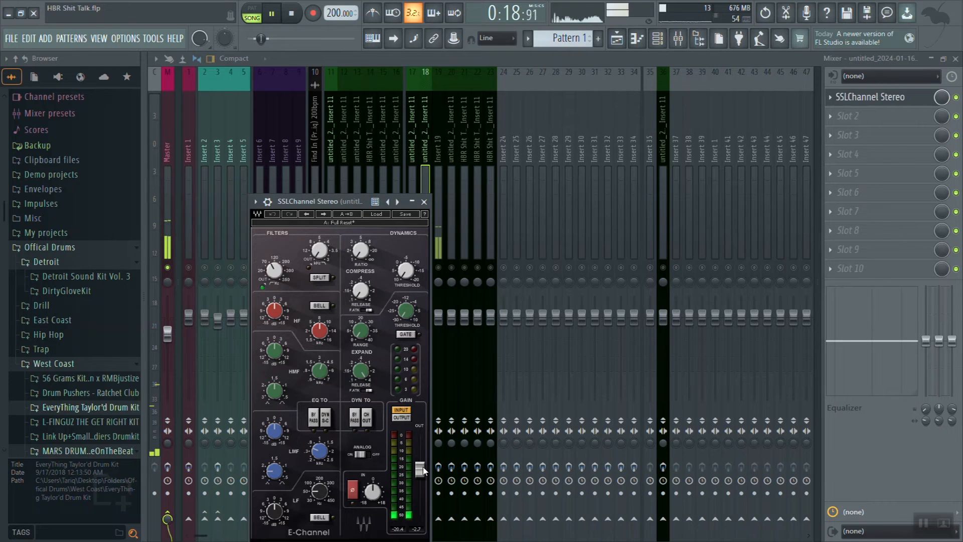
key("space")
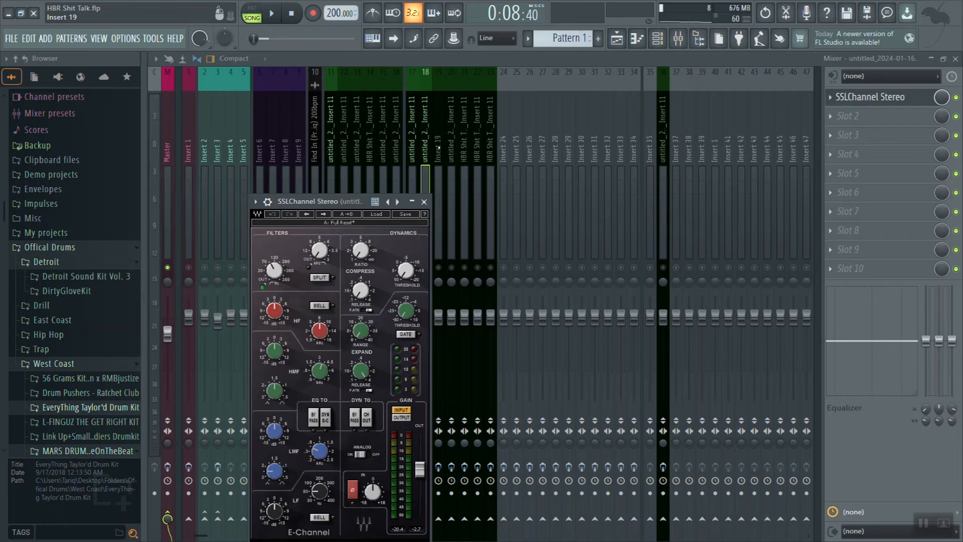
- Add Insert 19 to the solo and play it with effects enabled and its SSLChannel output gain at -6.4 dB
left_click(438, 148)
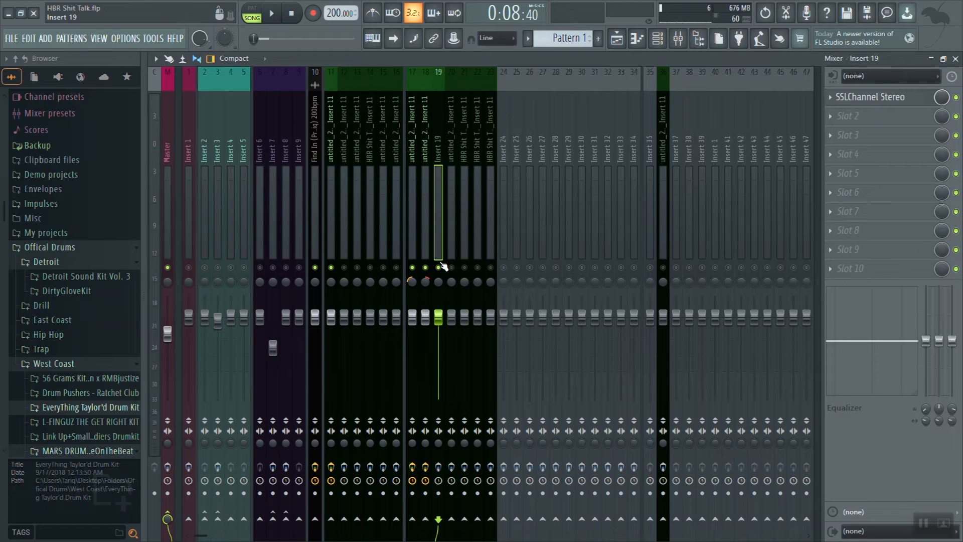
key("space")
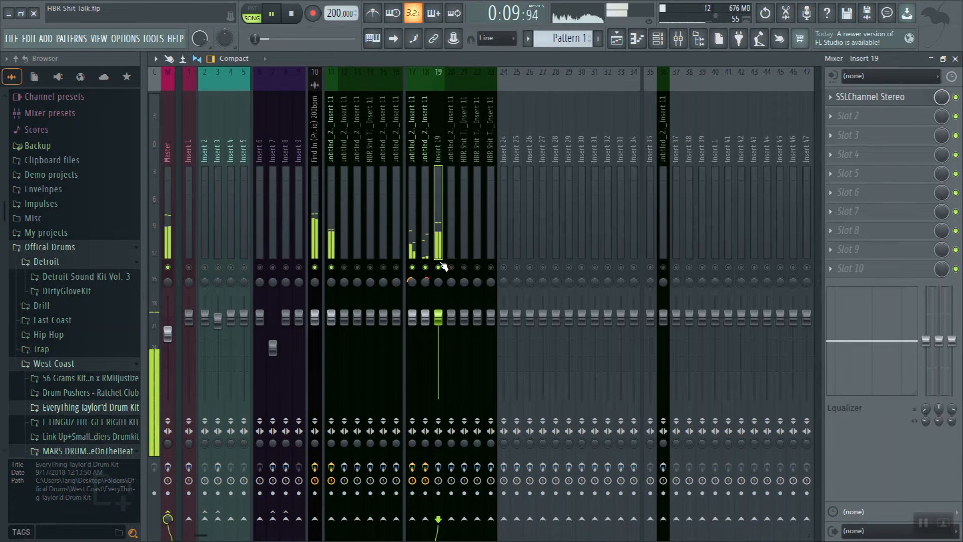
key("space")
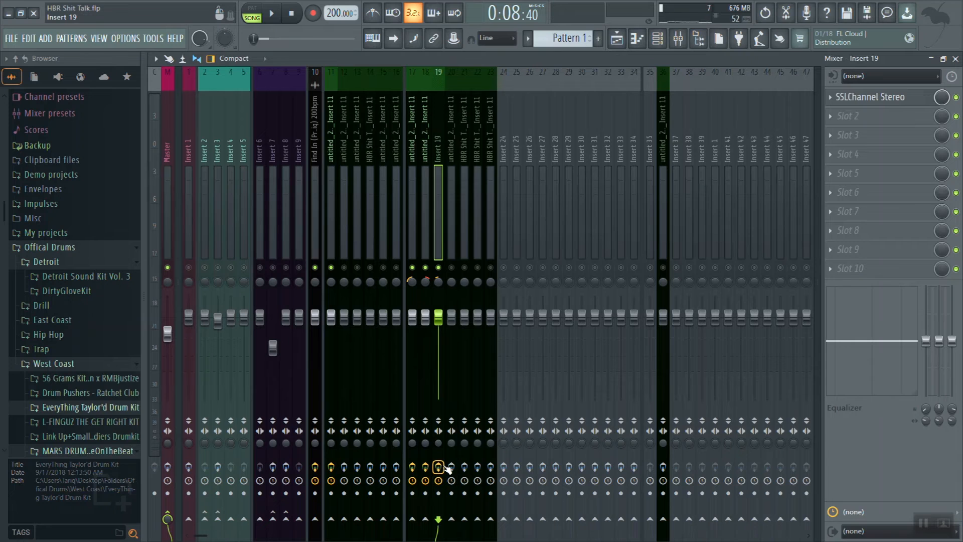
key("space")
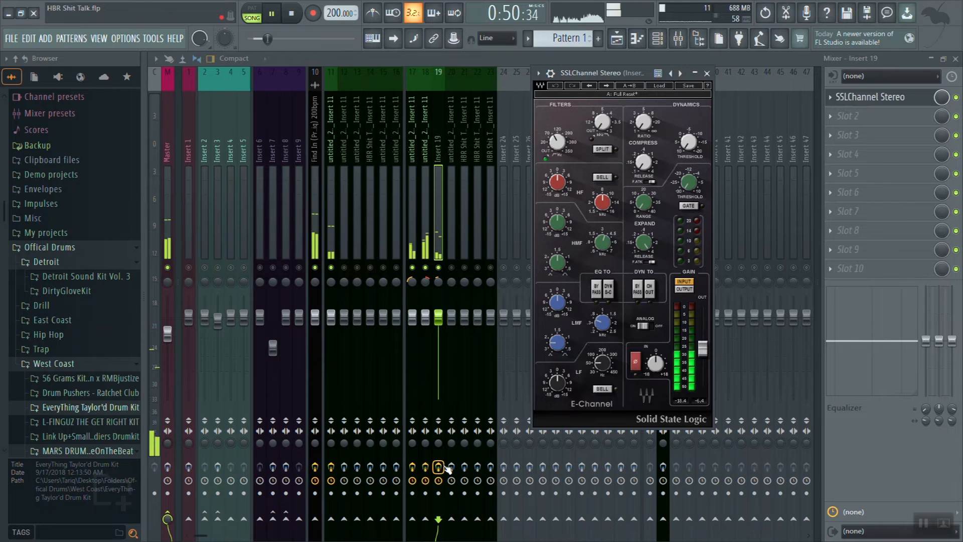
key("space")
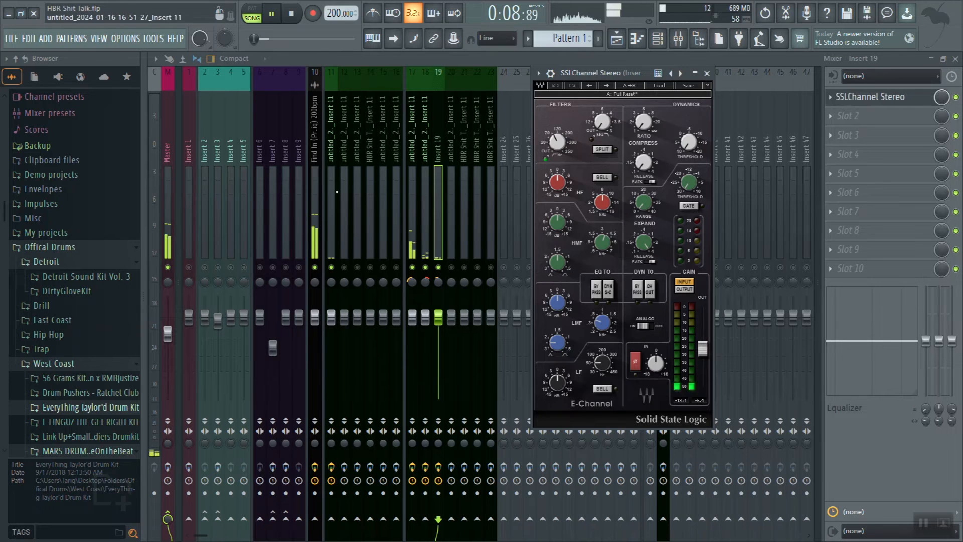
- Select mixer tracks 10 through 19 and compare playback with their effects bypassed and then enabled
left_click(316, 162)
left_click_drag(318, 161, 426, 165)
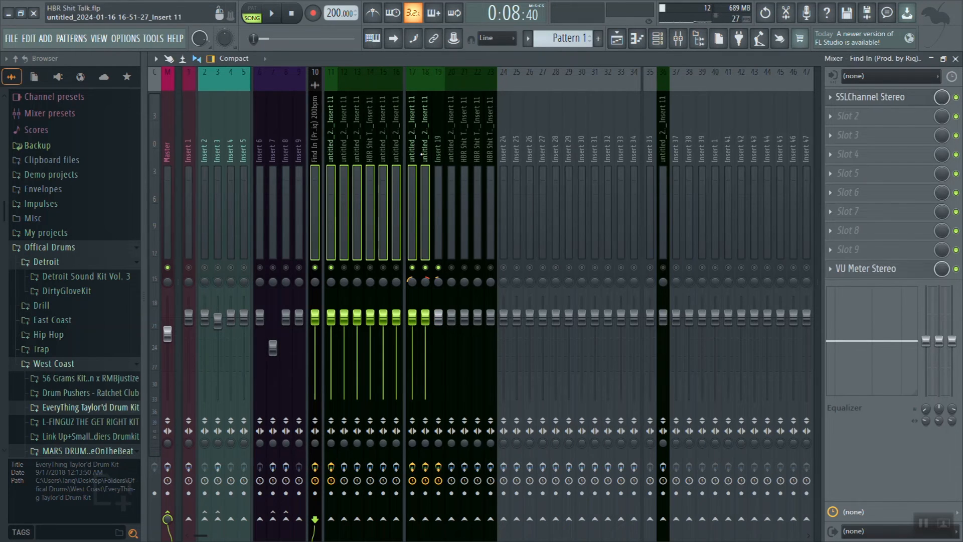
left_click(439, 230, "ctrl+shift")
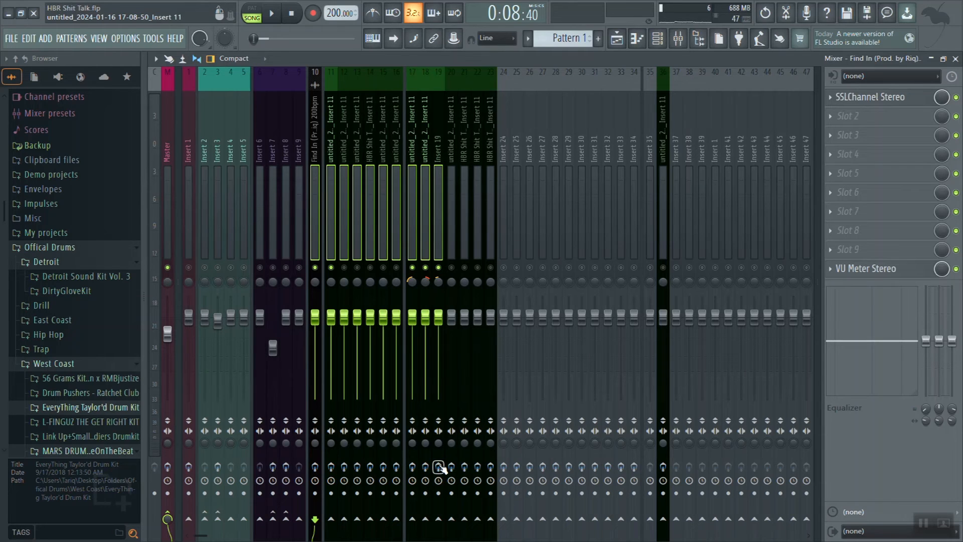
key("space")
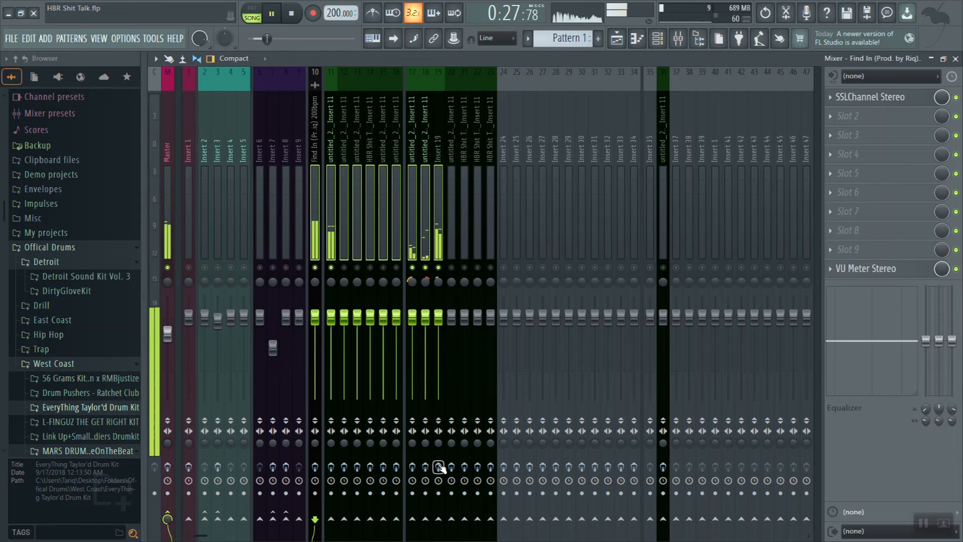
key("space")
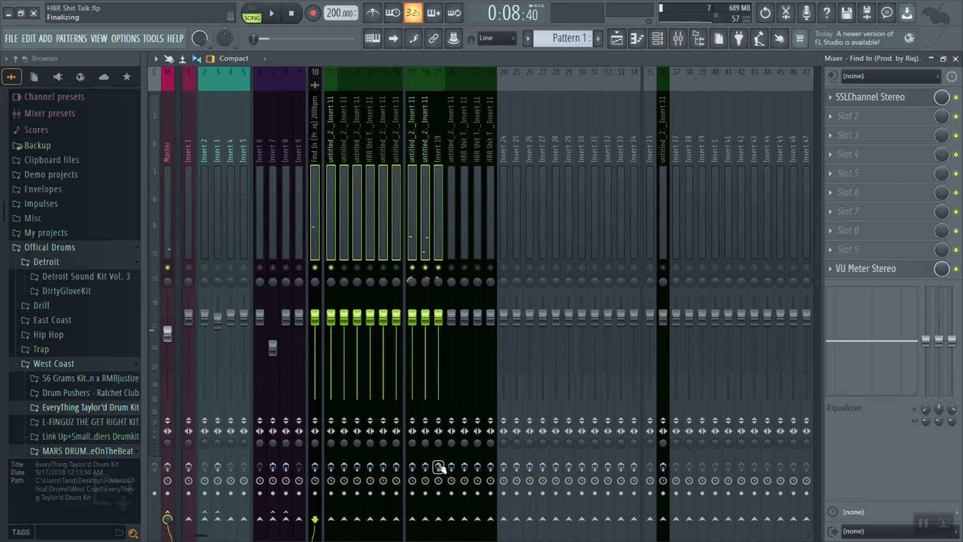
key("space")
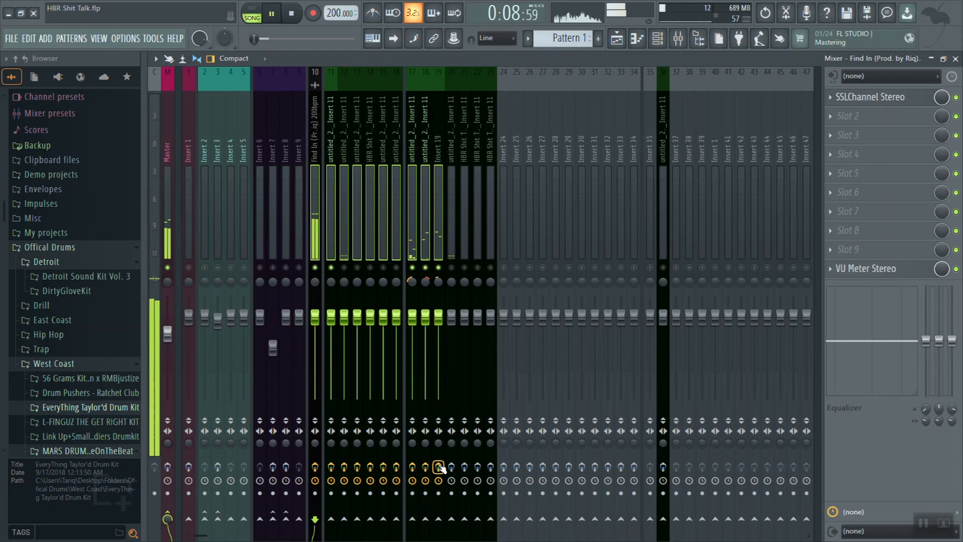
key("space")
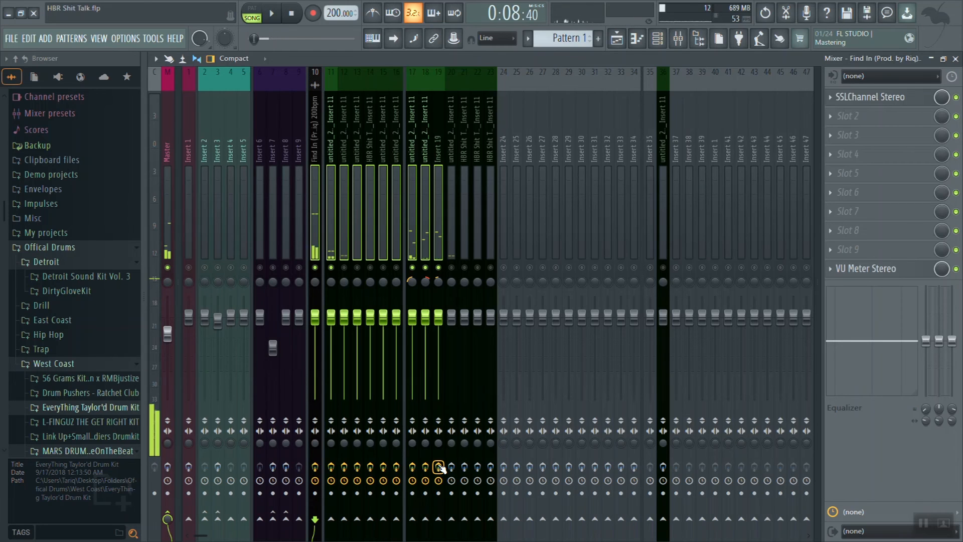